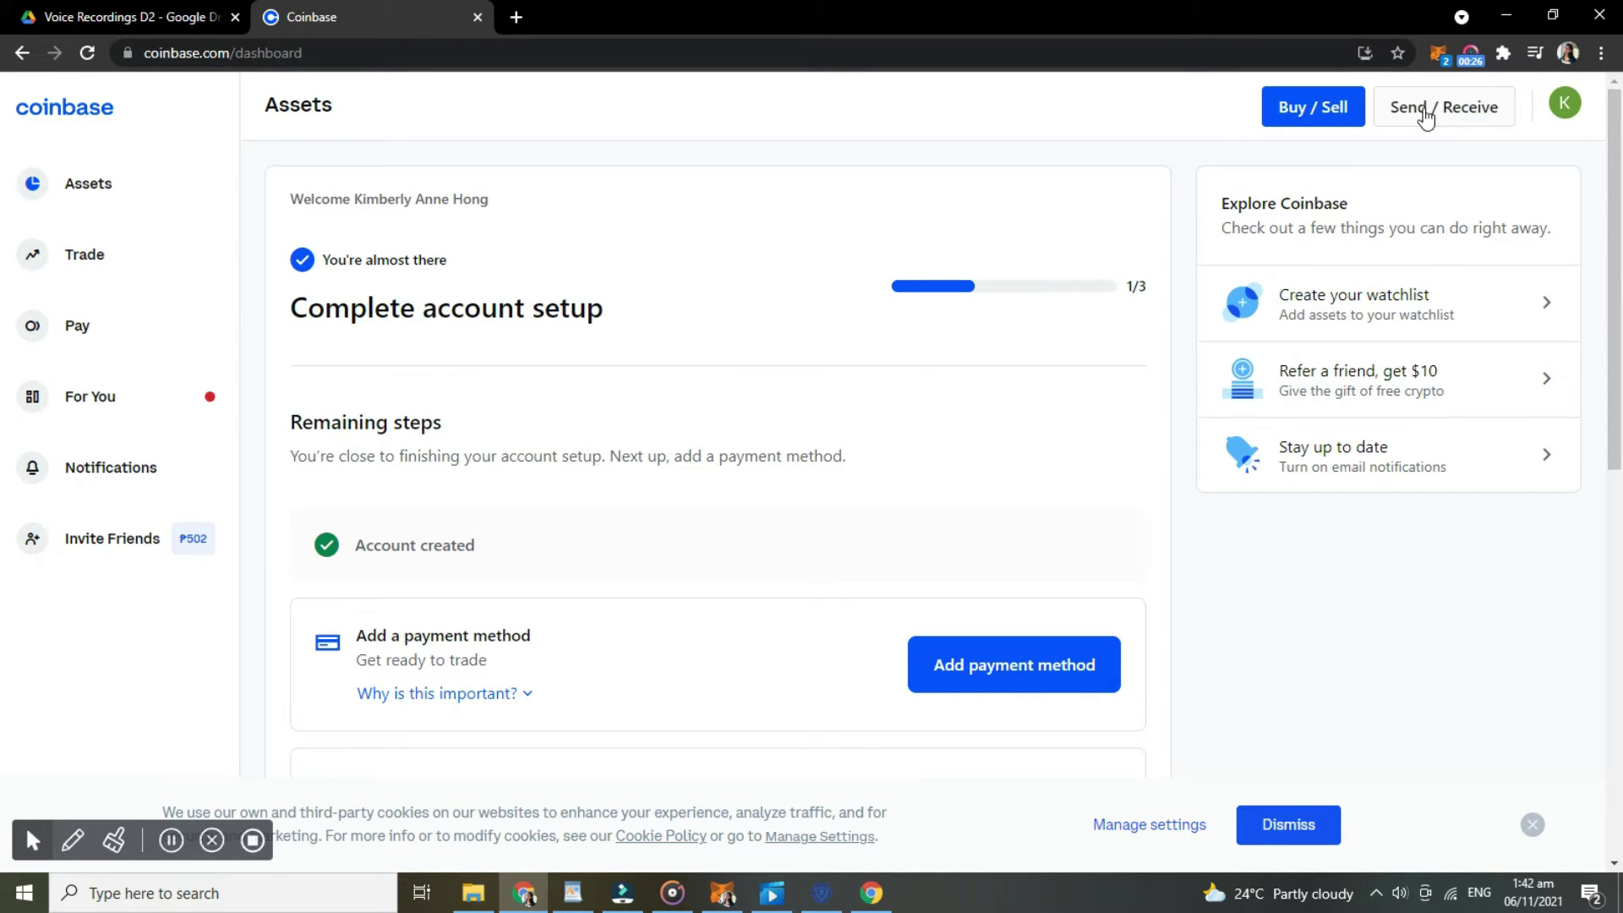
Open the Send / Receive dialog's Send form and choose Bitcoin as the Pay with asset
{"action": "left_click", "coordinate": [1427, 114]}
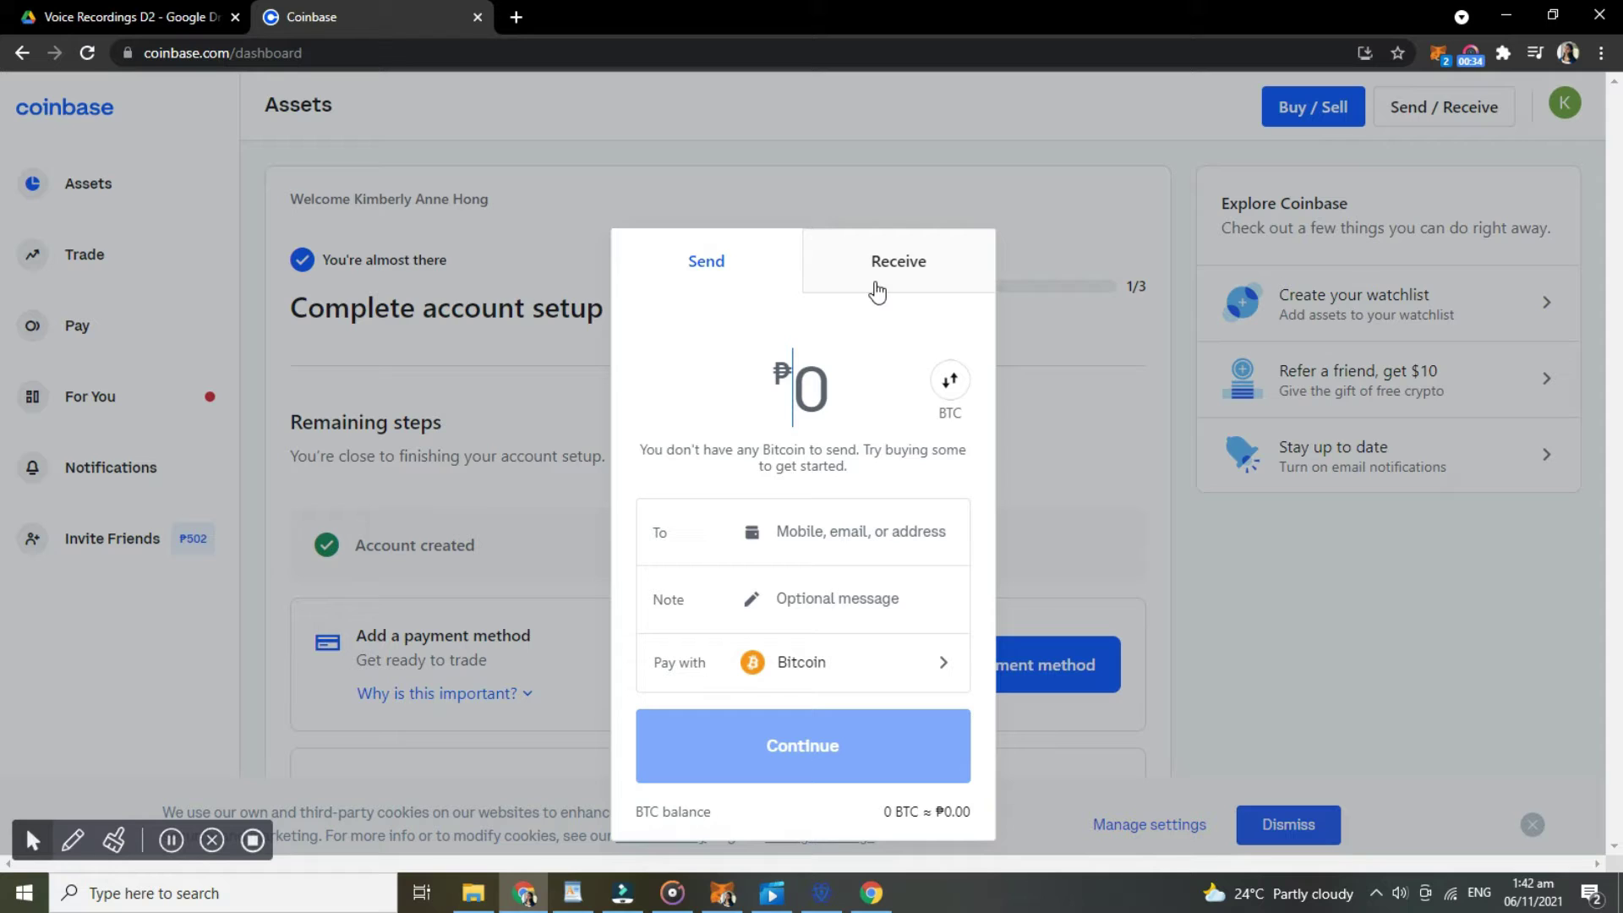
{"action": "left_click", "coordinate": [719, 267]}
{"action": "left_click", "coordinate": [809, 388]}
{"action": "left_click", "coordinate": [792, 662]}
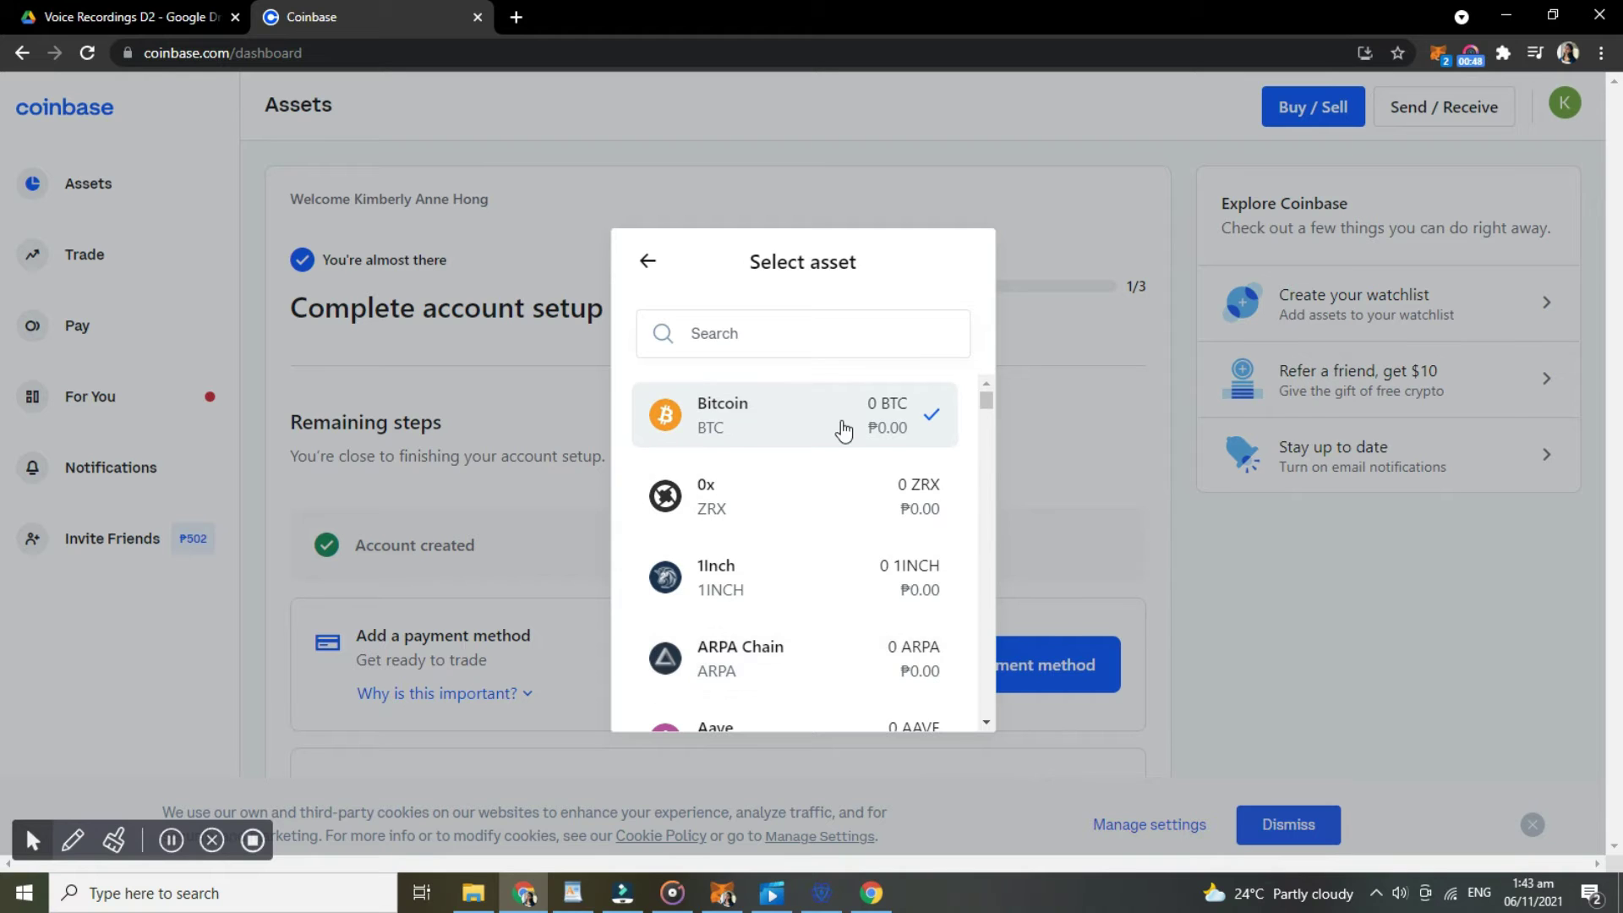
{"action": "left_click", "coordinate": [847, 432]}
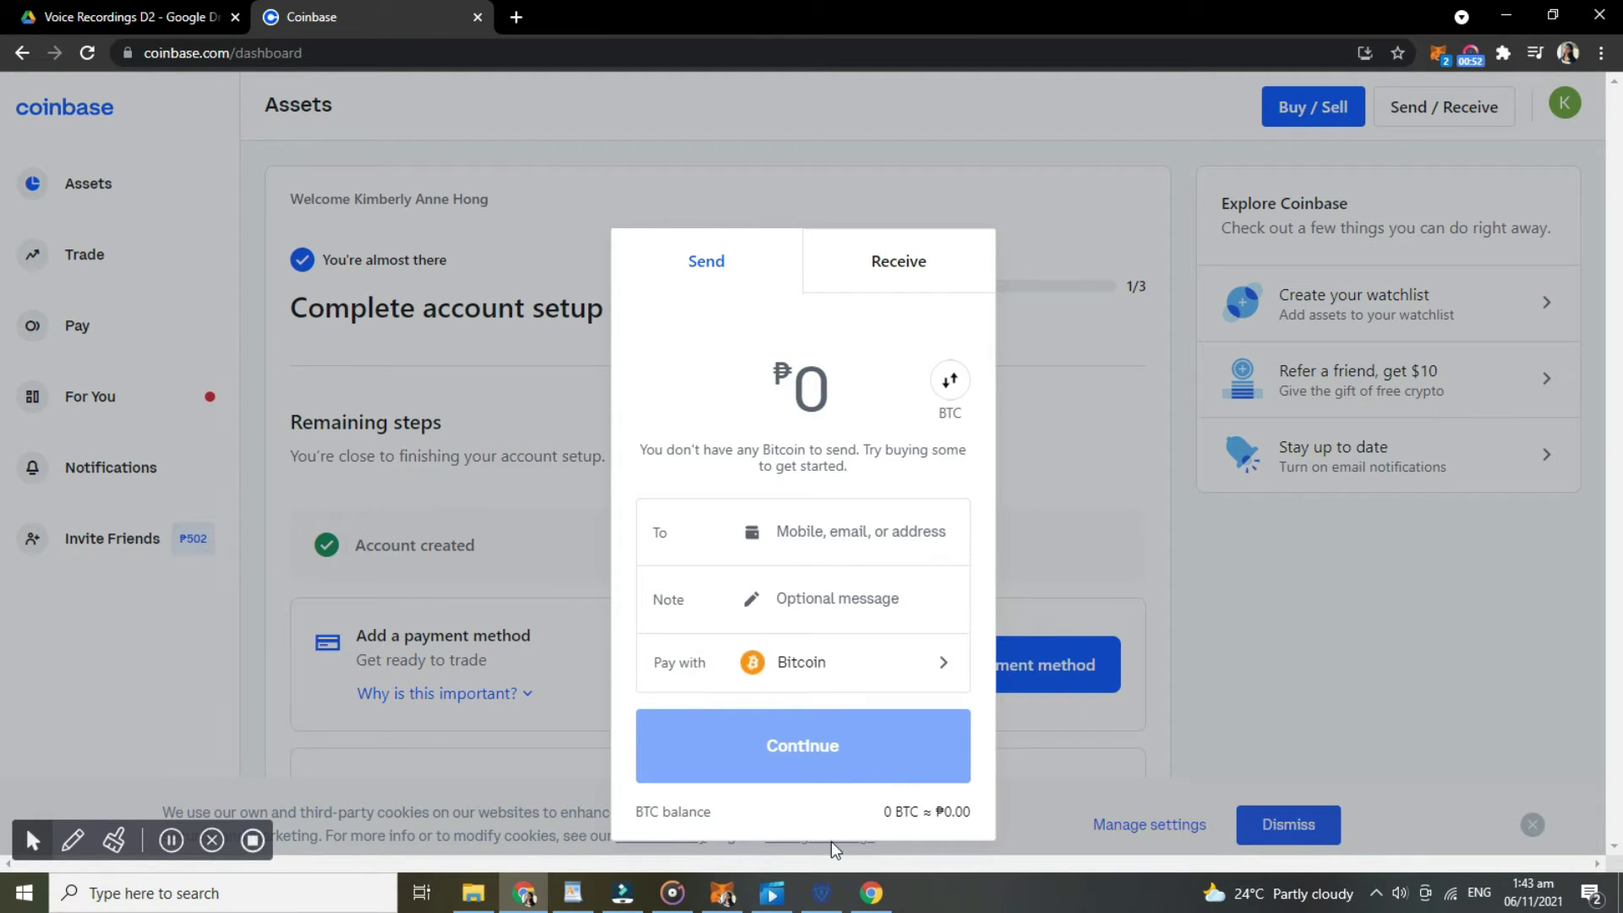
In an enlarged Electrum window, generate a new address on the Receive tab
{"action": "left_click", "coordinate": [824, 892]}
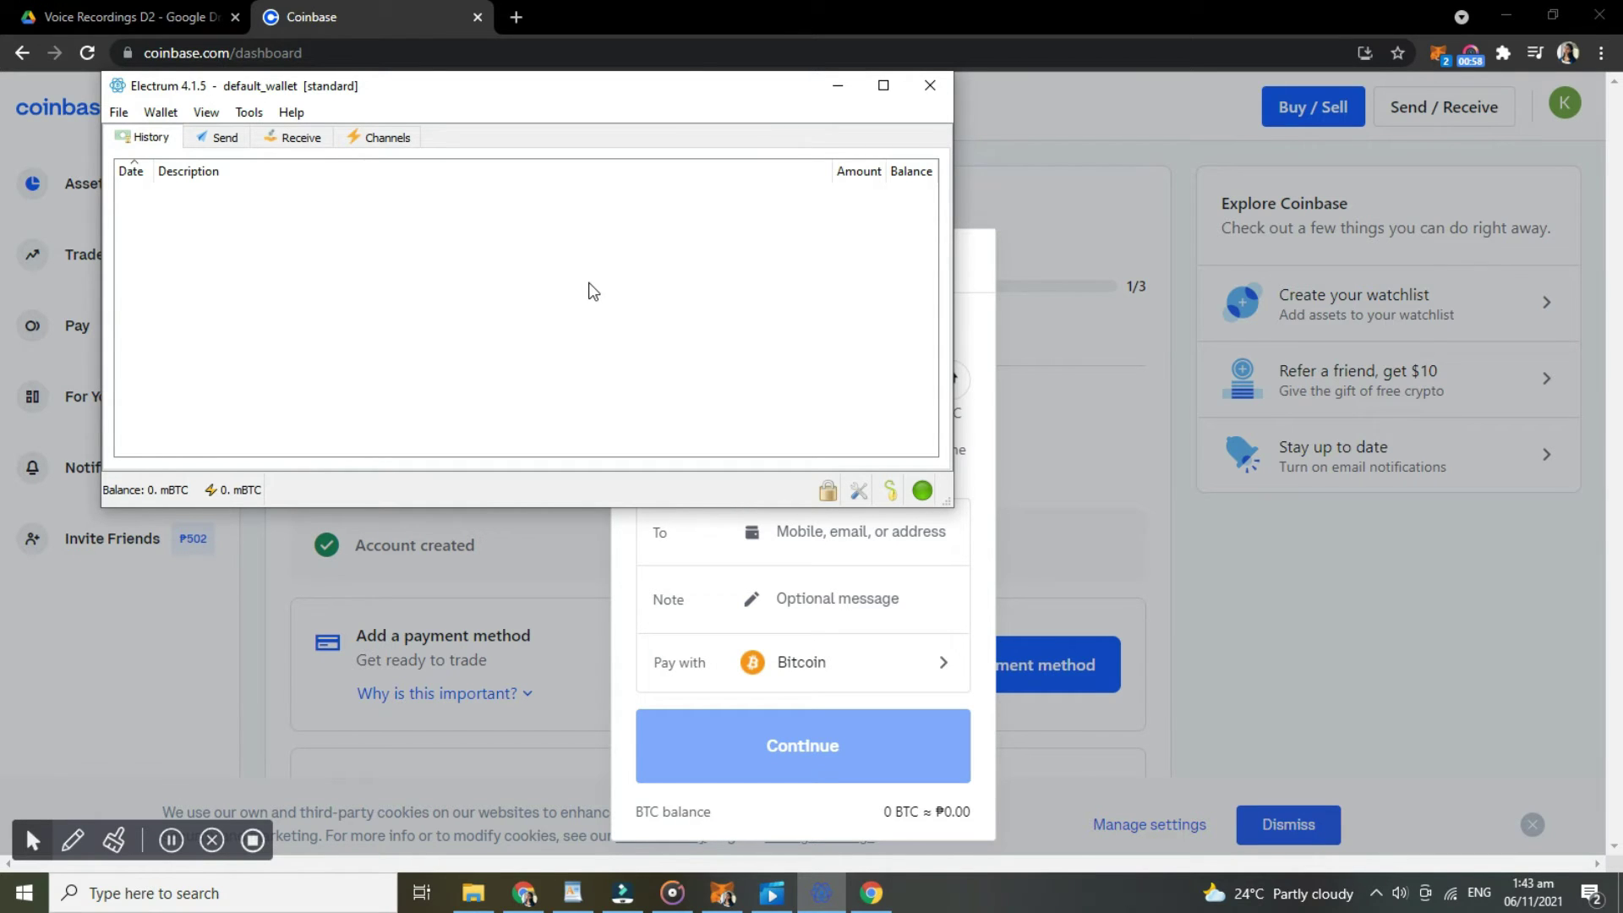
{"action": "left_click_drag", "start_coordinate": [948, 506], "coordinate": [1027, 607]}
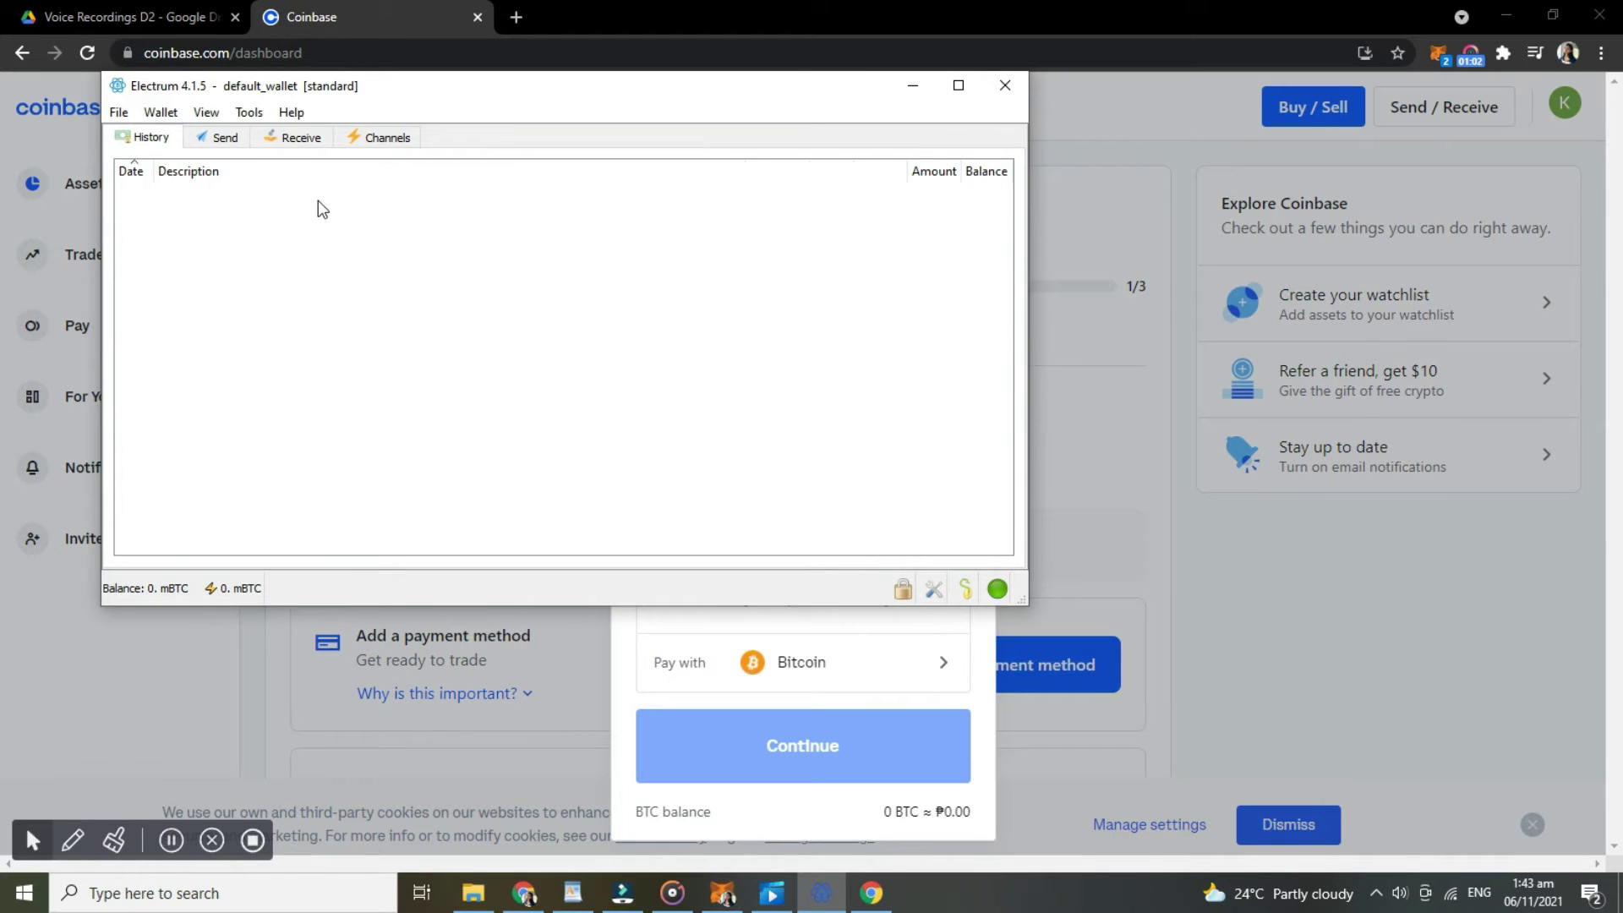
{"action": "left_click", "coordinate": [299, 138]}
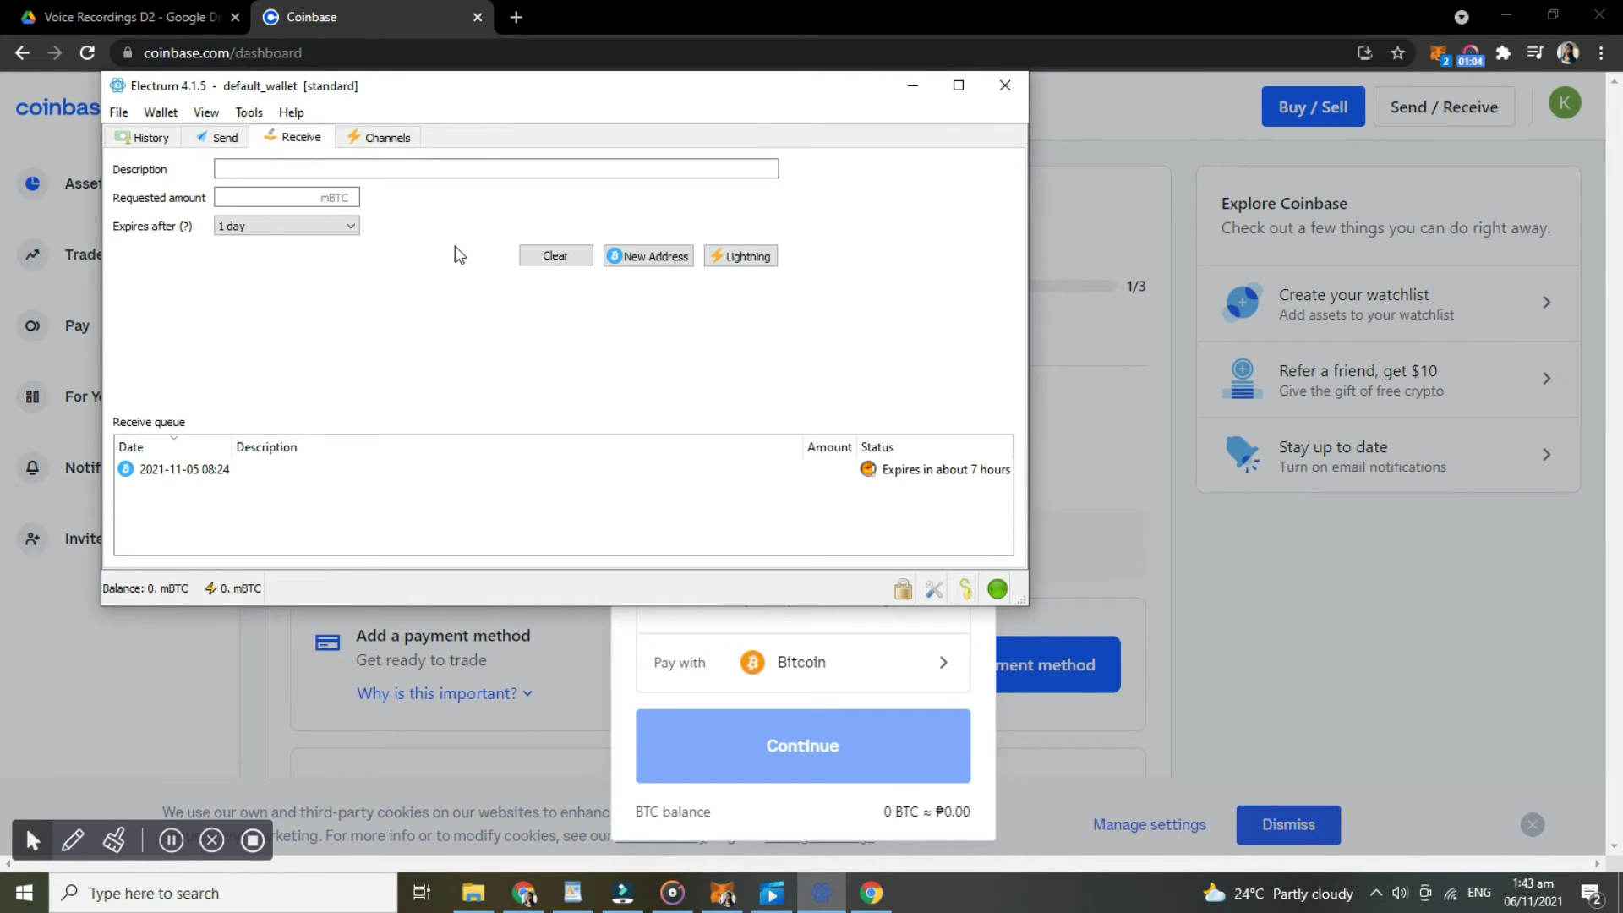
{"action": "left_click", "coordinate": [649, 256]}
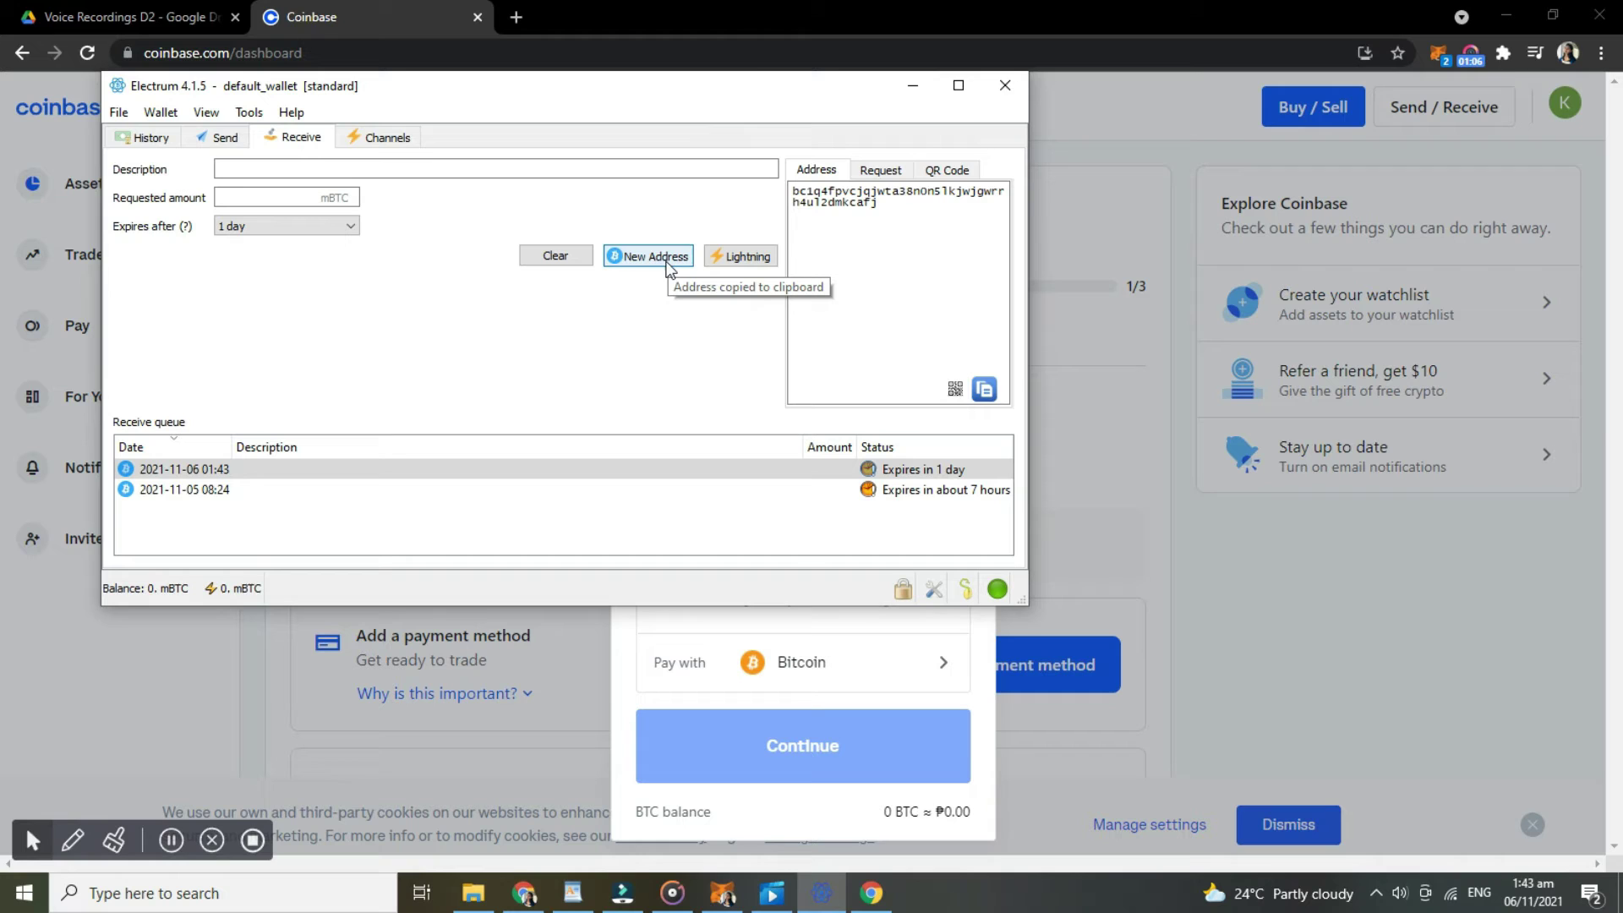
Copy the new Bitcoin receiving address to the clipboard
{"action": "left_click", "coordinate": [984, 389]}
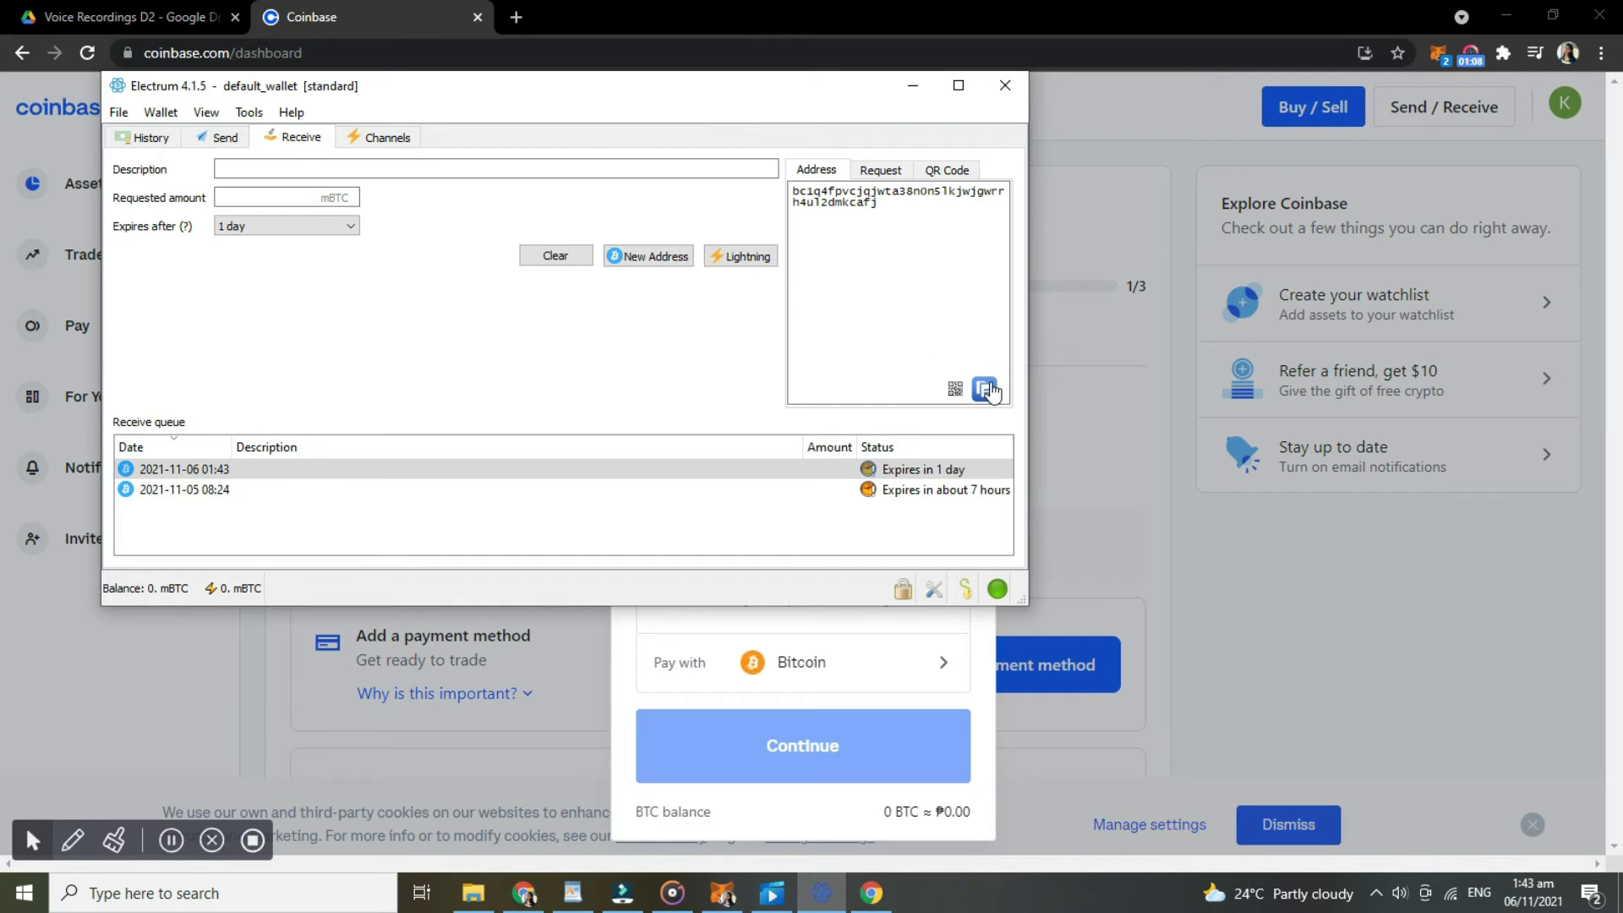
{"action": "left_click", "coordinate": [887, 222]}
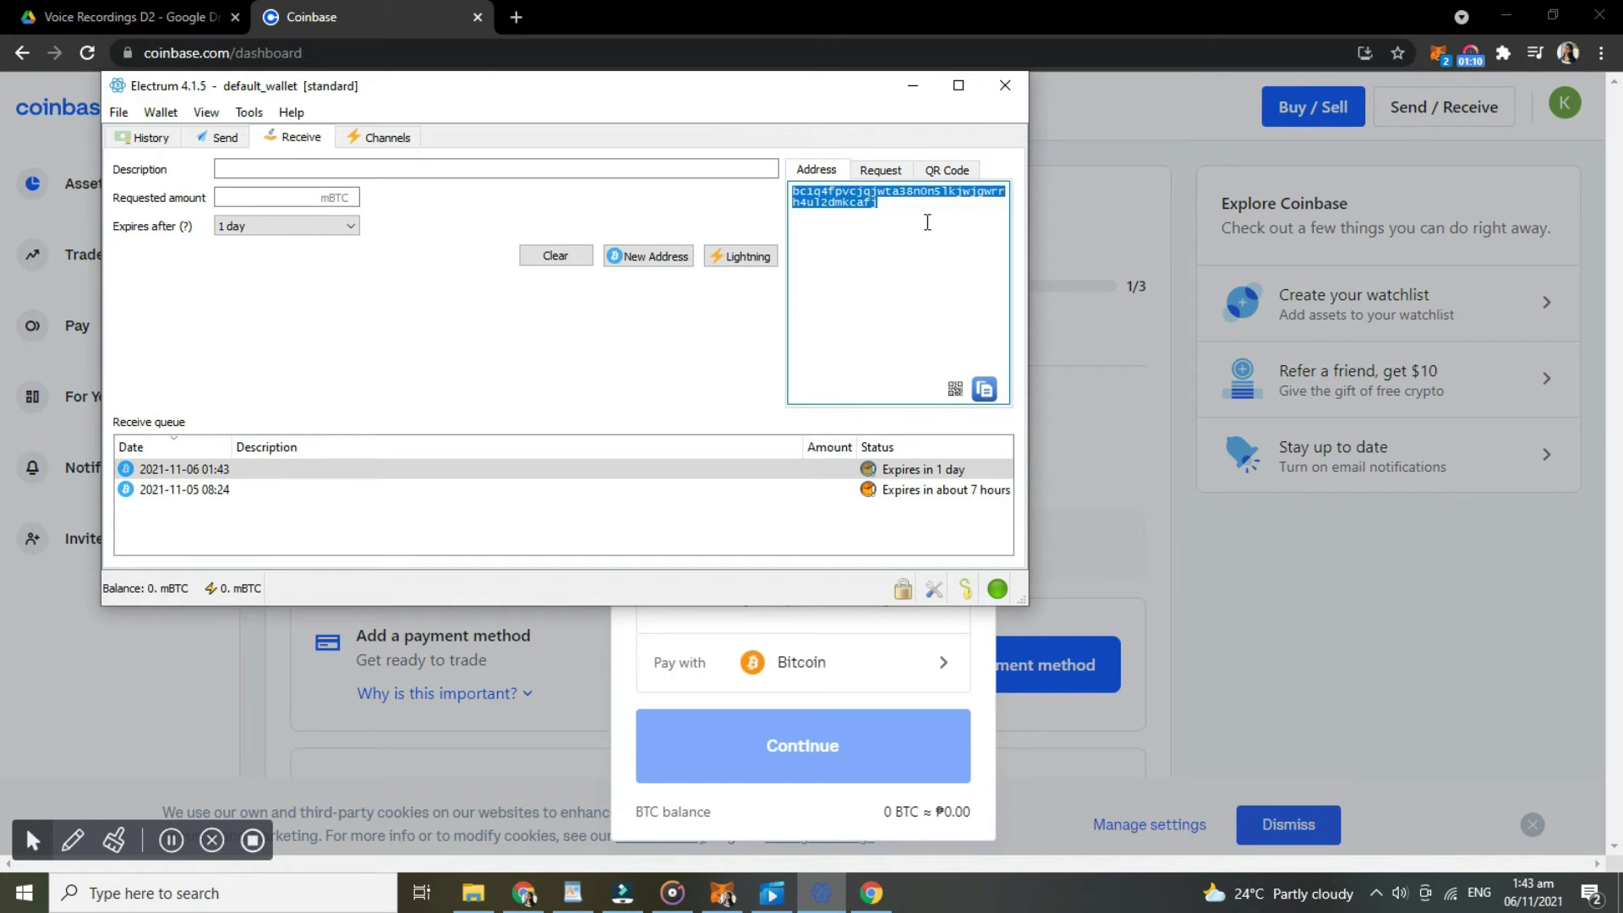
{"action": "left_click", "coordinate": [930, 292]}
{"action": "left_click", "coordinate": [985, 390]}
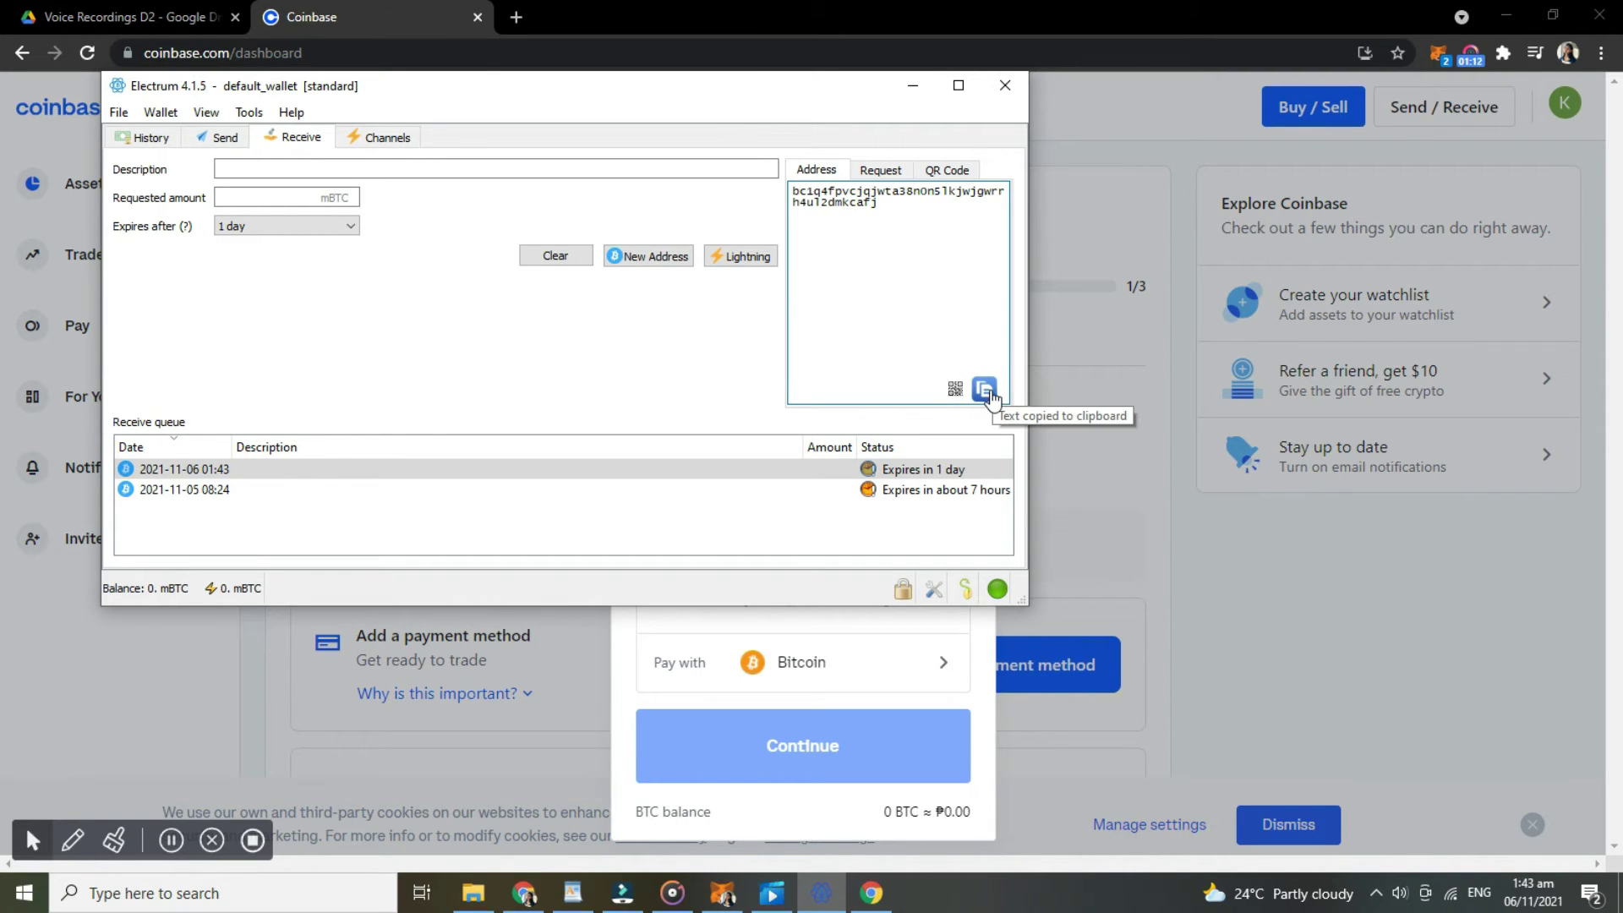